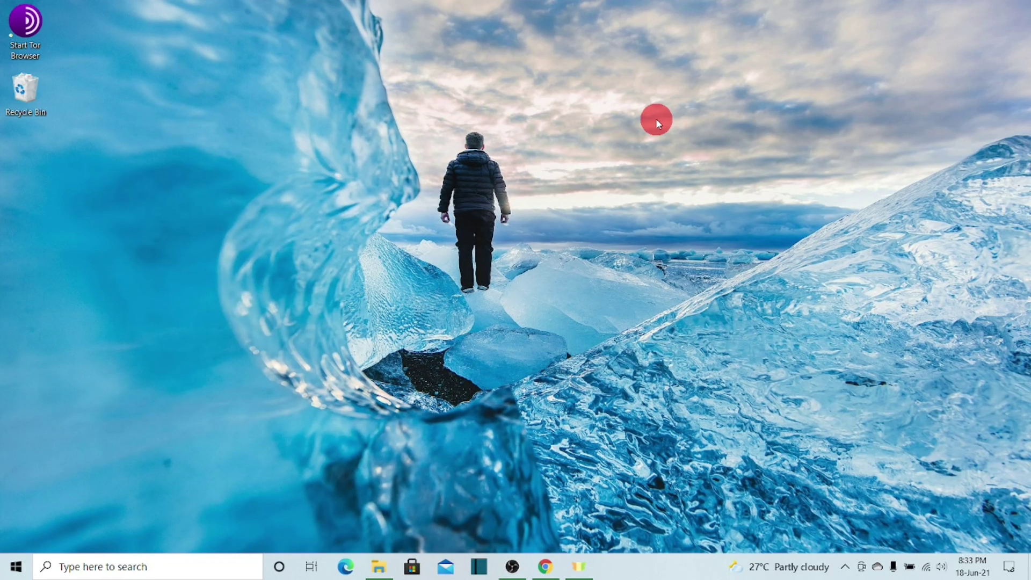
# Step: Launch Chrome and expand the 'Google' and 'Social' tab groups
pyautogui.click(544, 565)
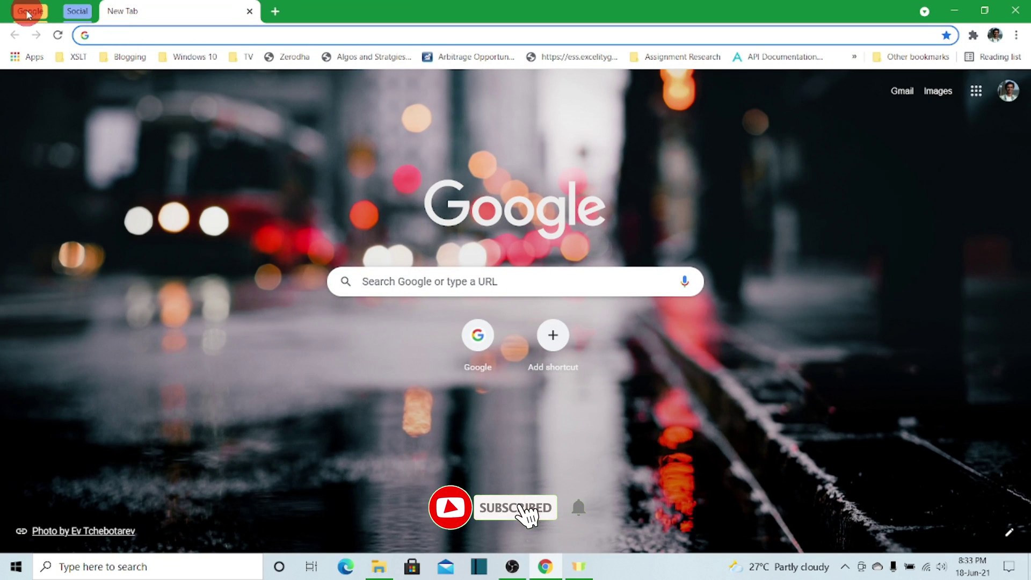
pyautogui.click(28, 12)
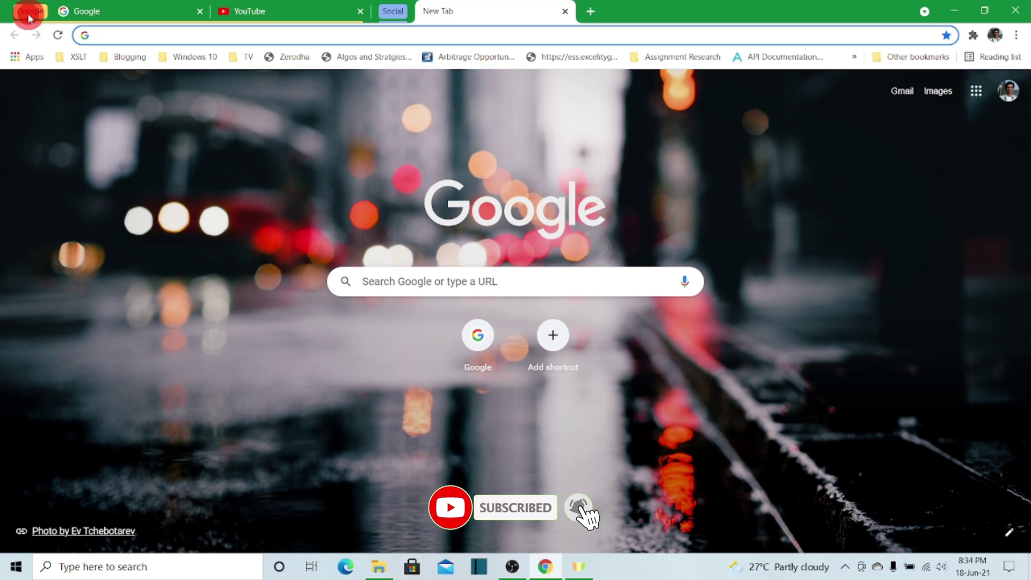
pyautogui.click(391, 11)
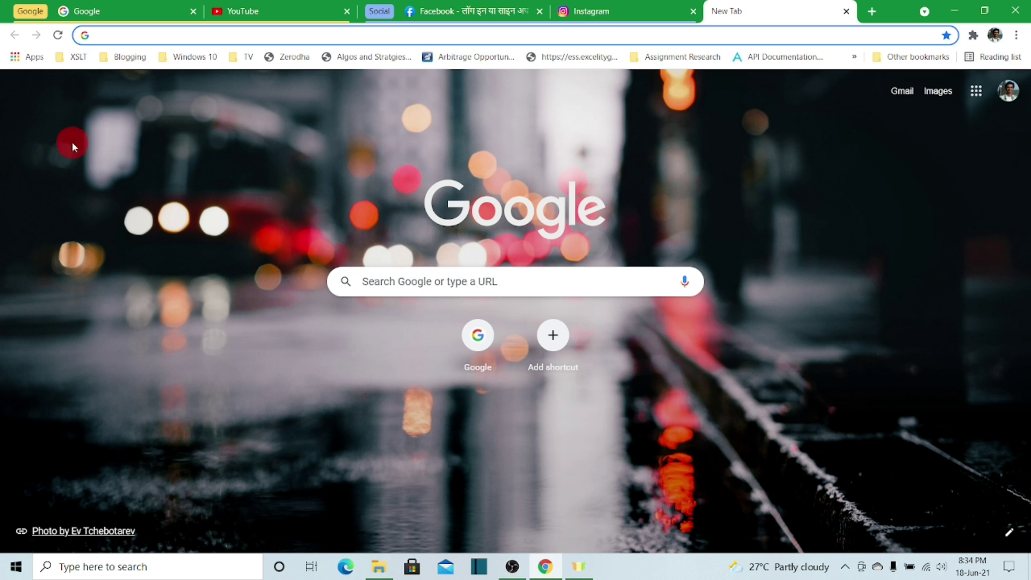
# Step: Close the Chrome window
pyautogui.click(1014, 15)
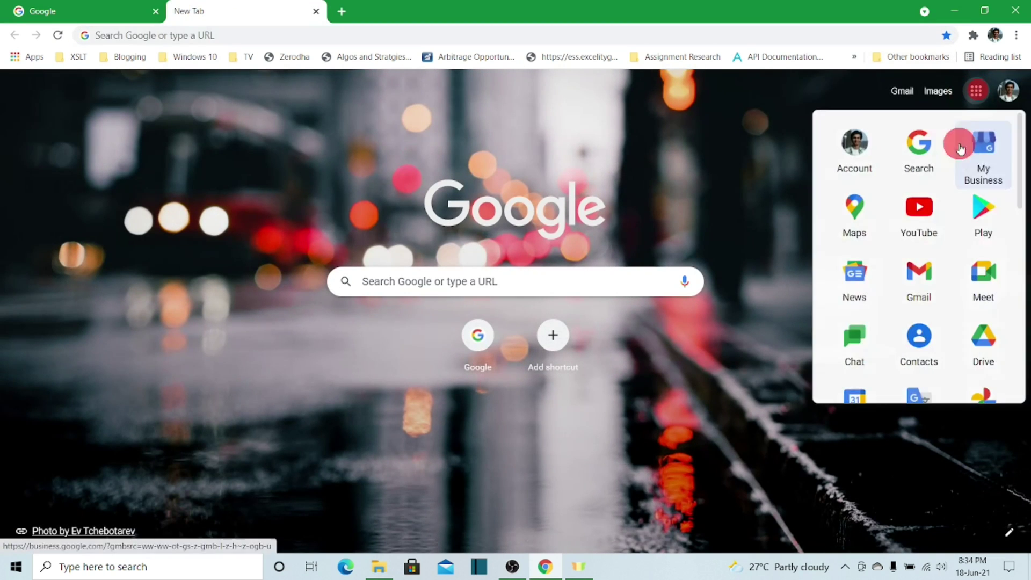
# Step: Open YouTube, then put the Google tab into a new green group named 'Google'
pyautogui.click(920, 209)
pyautogui.click(67, 10)
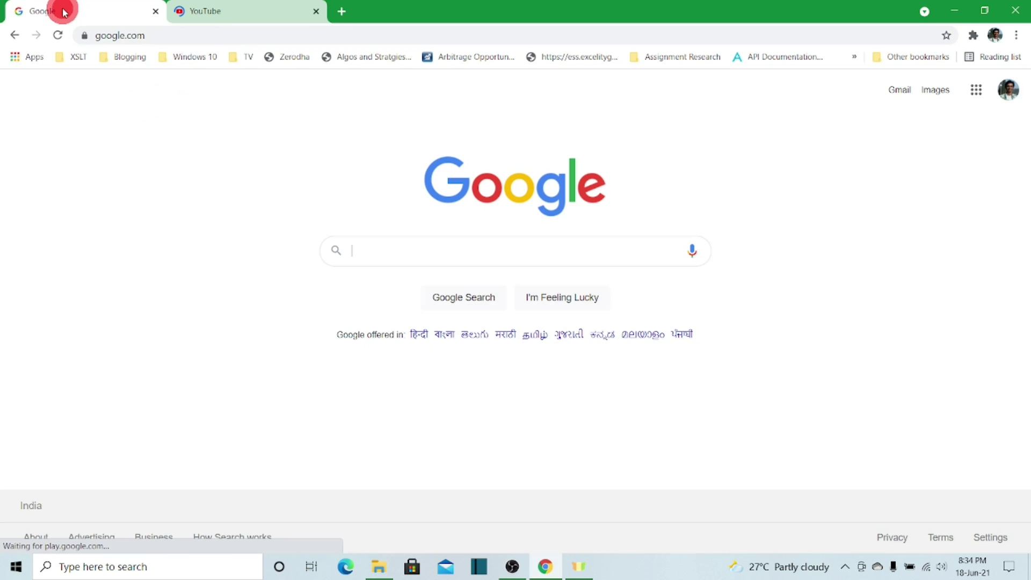
pyautogui.rightClick(66, 11)
pyautogui.click(121, 50)
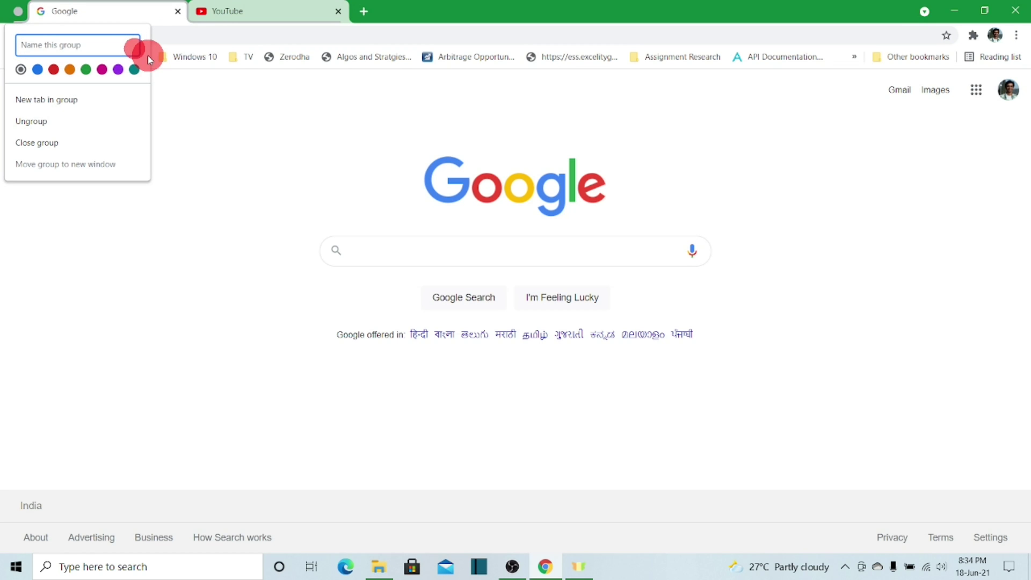
pyautogui.write('G')
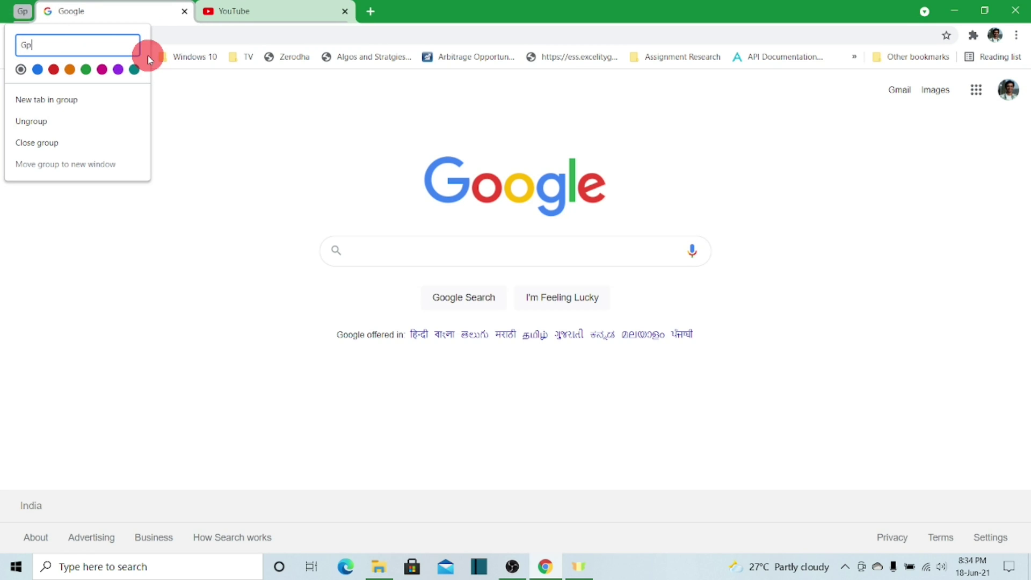
pyautogui.write('oogle')
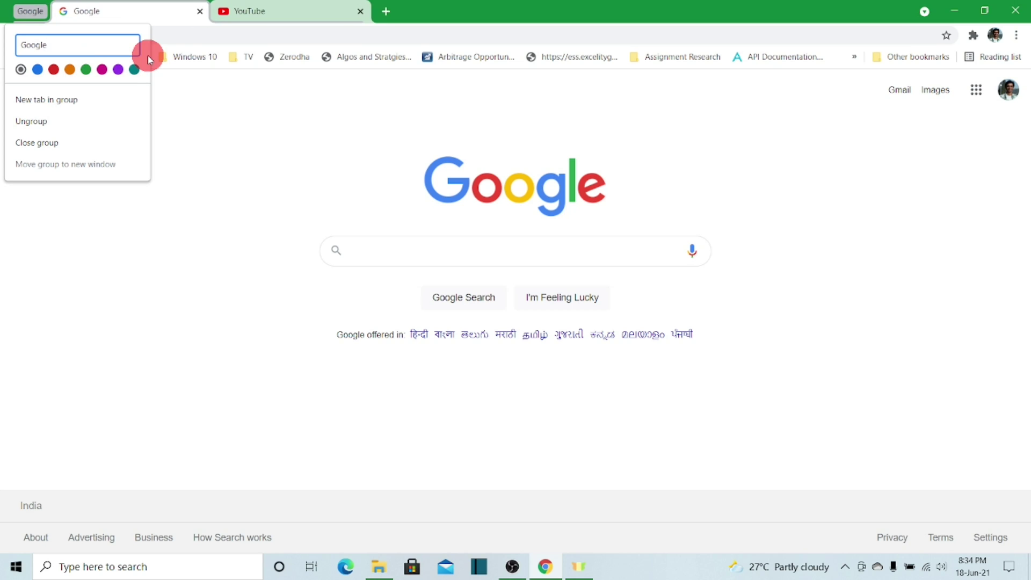
pyautogui.click(86, 69)
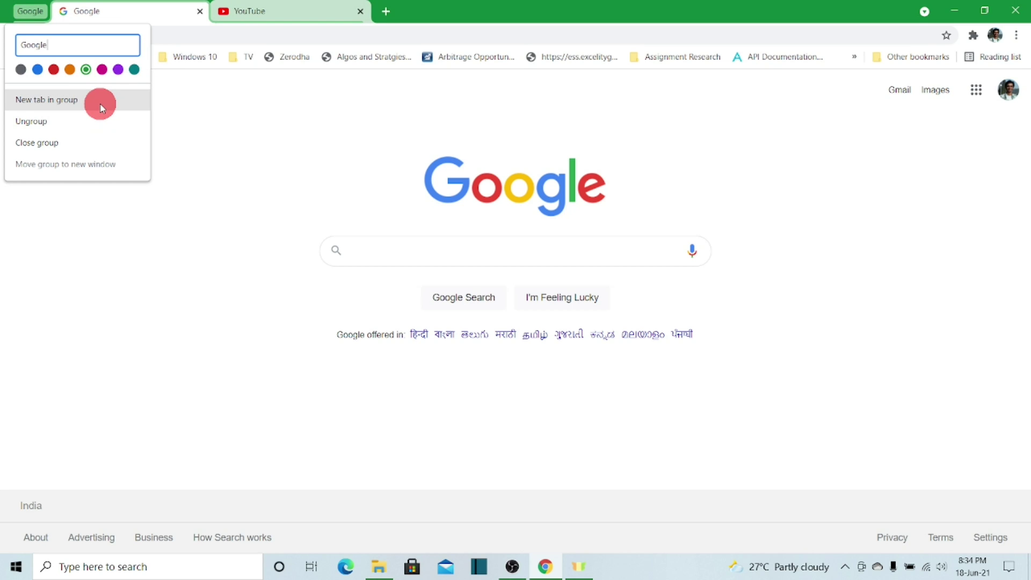
pyautogui.press('Return')
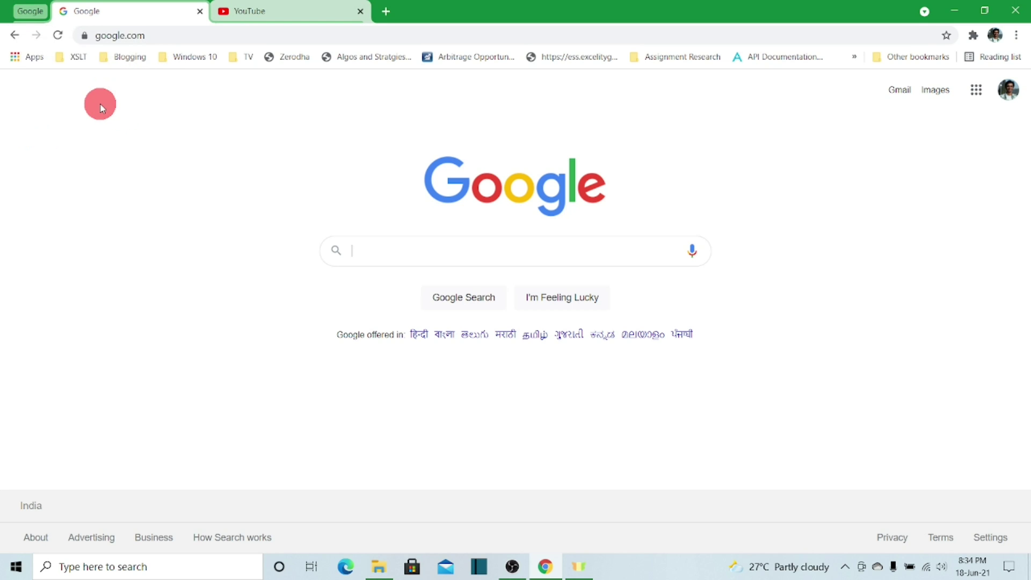
# Step: Restart Chrome and restore the closed Google-group window with Ctrl+Shift+T
pyautogui.click(1016, 16)
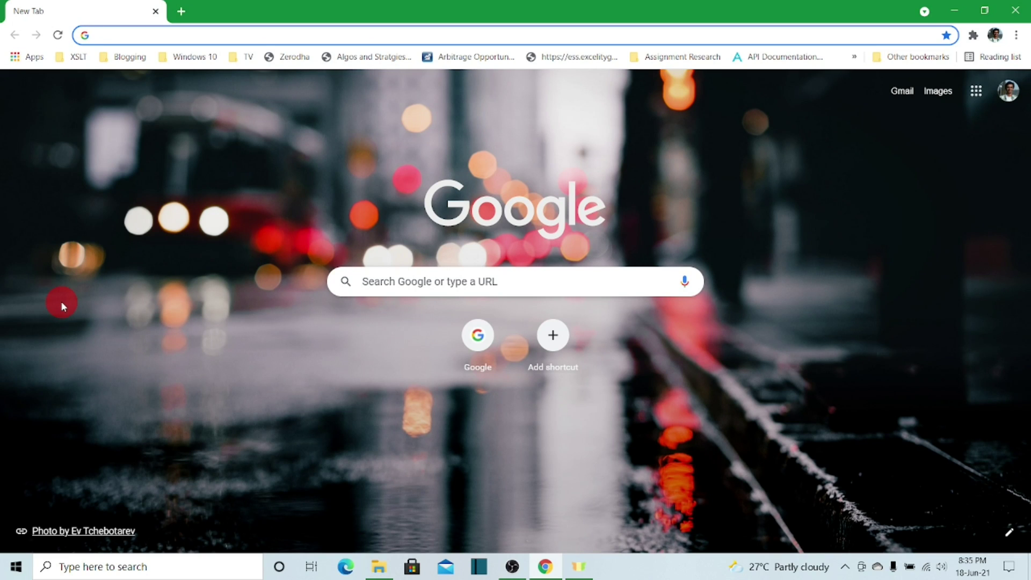
pyautogui.hotkey('ctrl', 'shift', 't')
pyautogui.hotkey('ctrl', 'shift', 't')
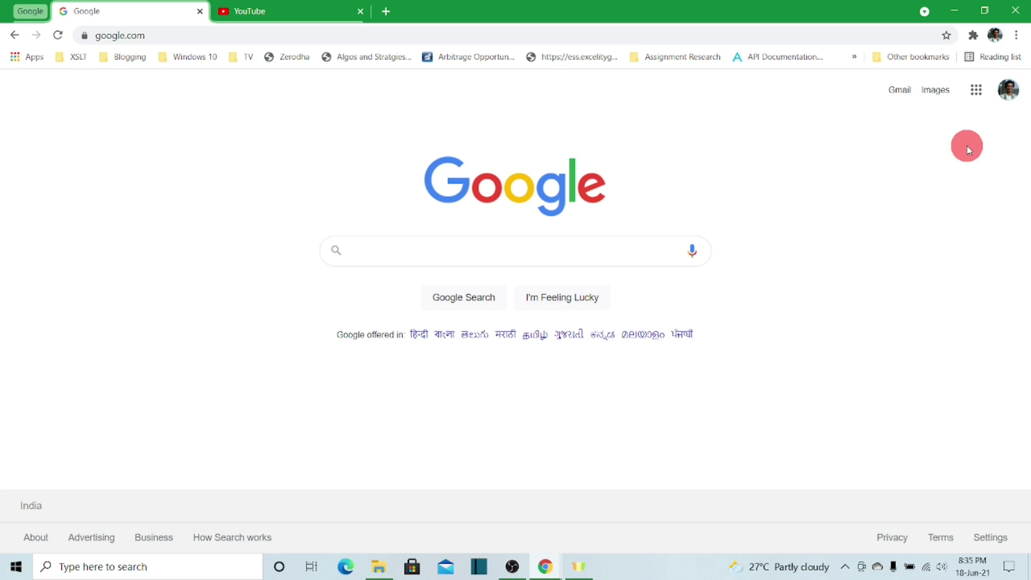
pyautogui.click(1017, 35)
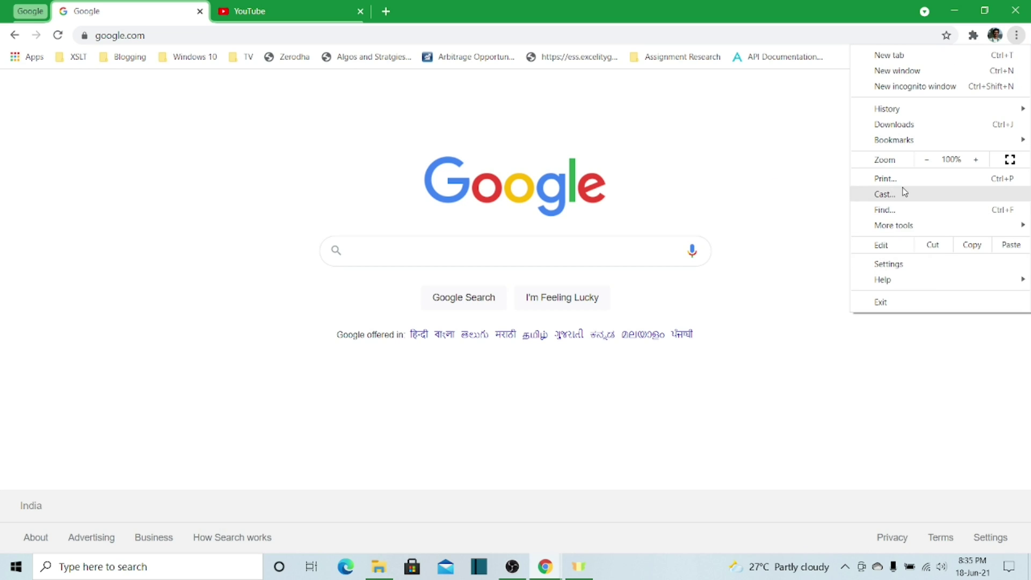
# Step: Set On startup to 'Continue where you left off' and close the extra New Tab window
pyautogui.click(889, 265)
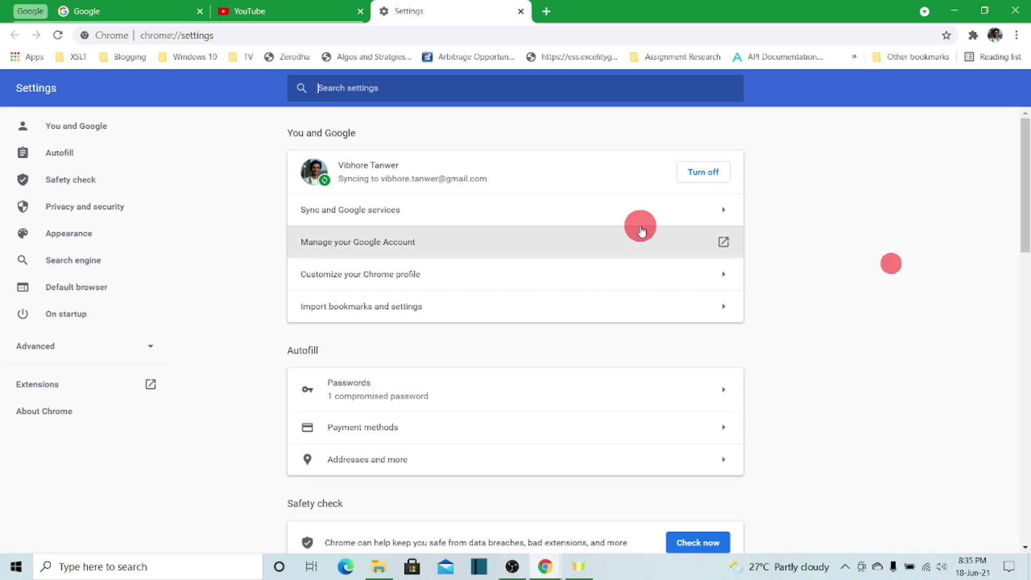
pyautogui.click(79, 316)
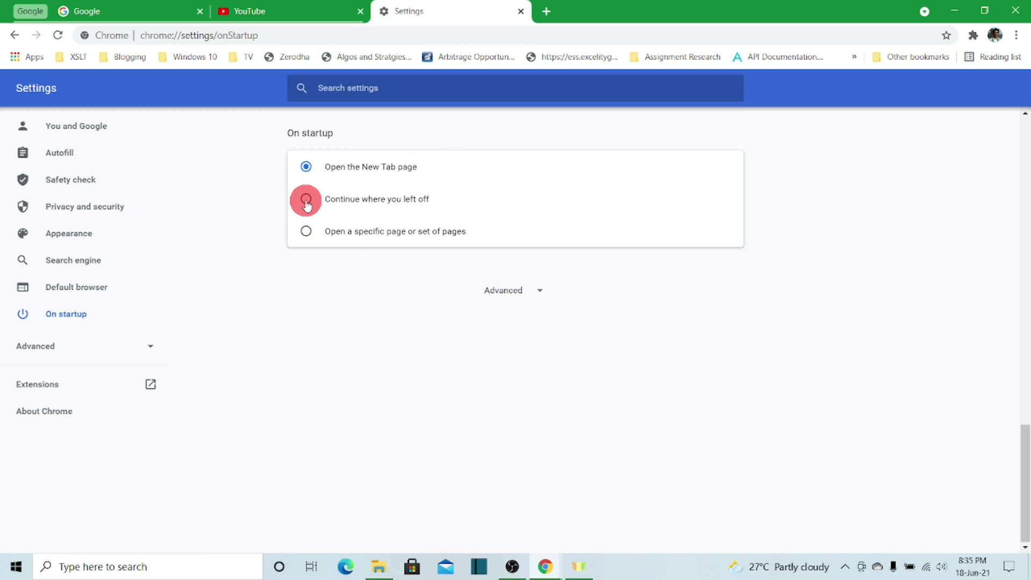
pyautogui.click(344, 203)
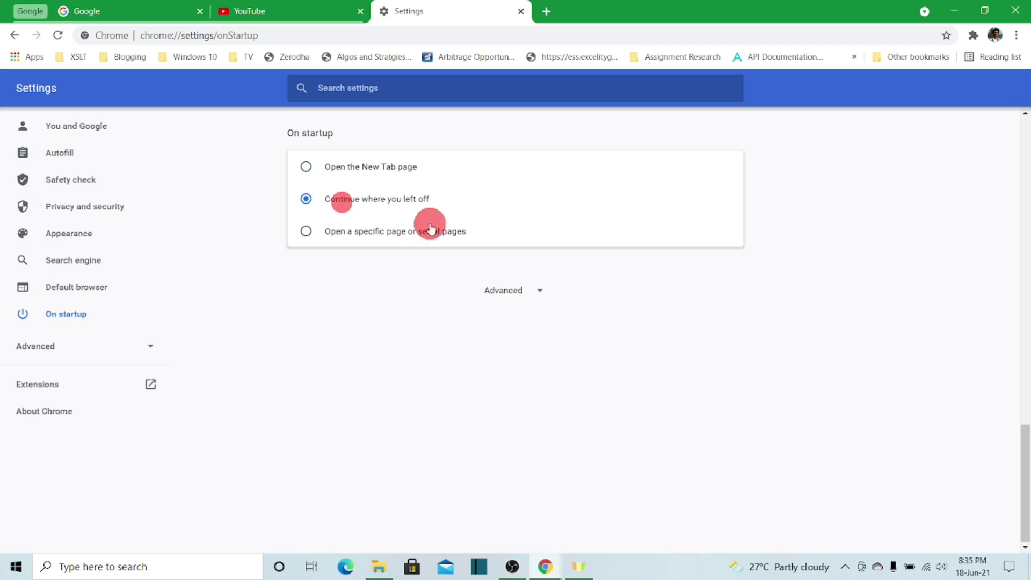
pyautogui.click(541, 567)
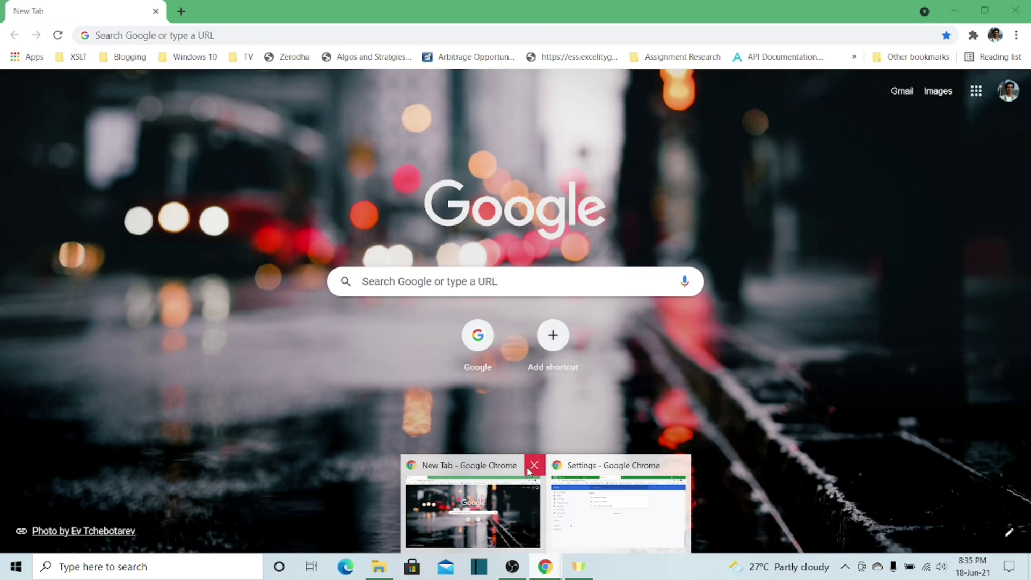
pyautogui.click(534, 465)
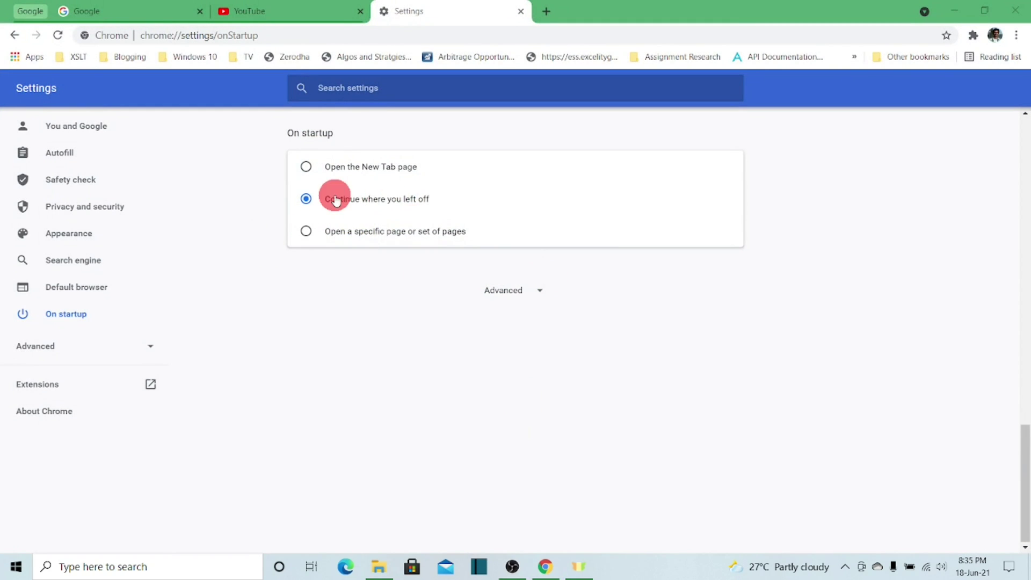
# Step: Close the Settings tab and Chrome, then relaunch Chrome to confirm the tabs come back
pyautogui.click(523, 12)
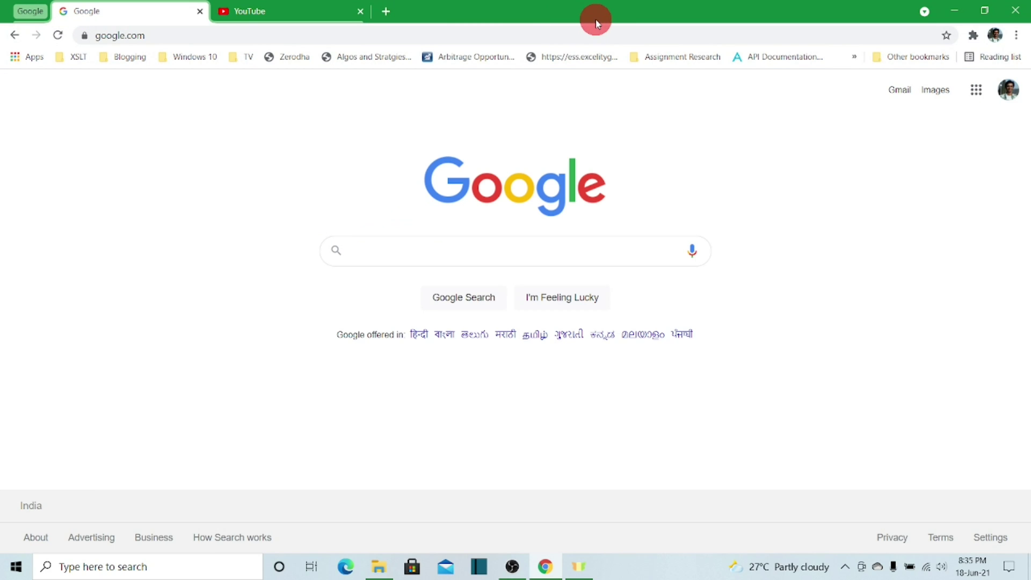
pyautogui.click(1015, 16)
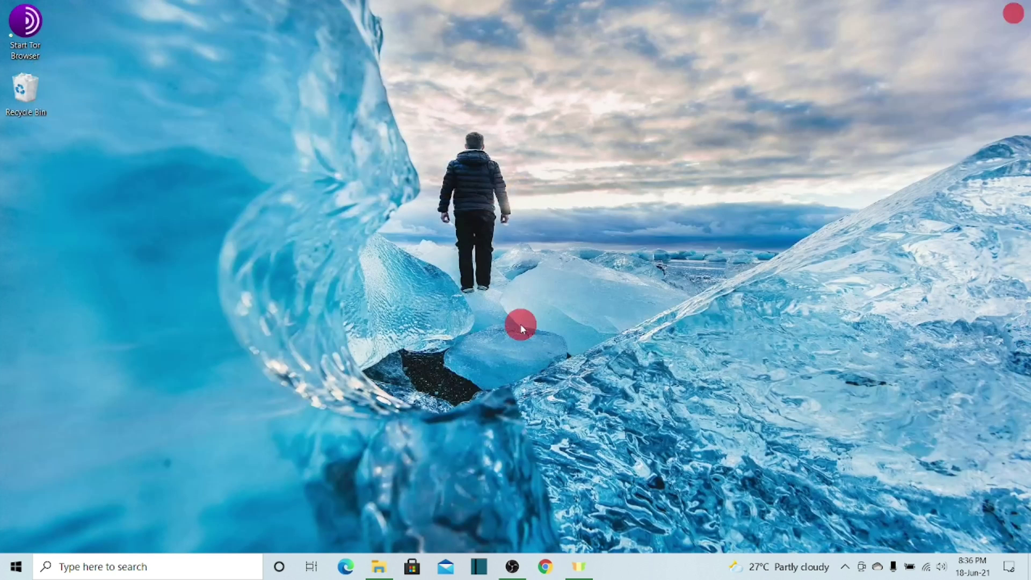
pyautogui.click(544, 568)
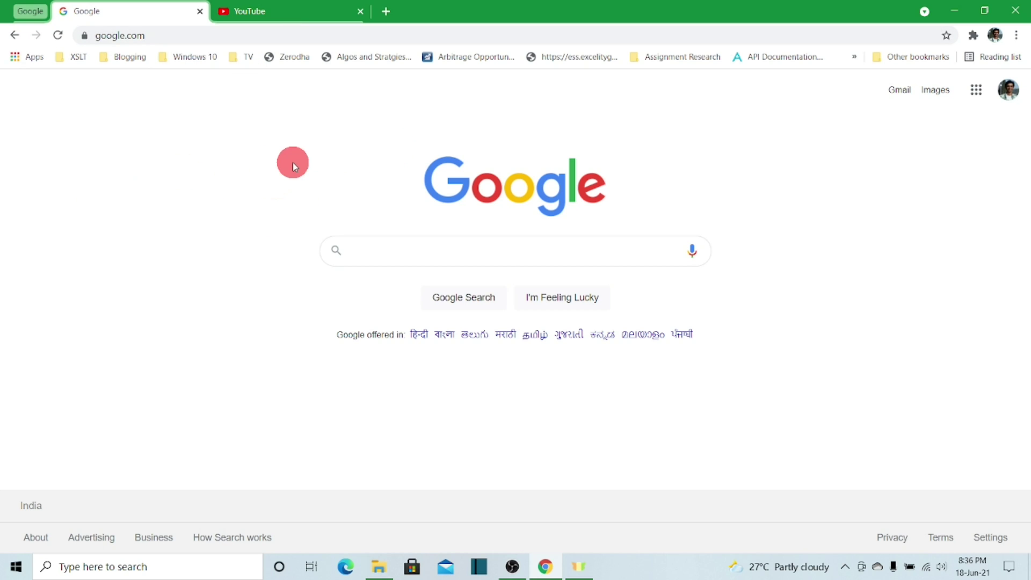
# Step: Open the Extensions management page from the puzzle-icon menu
pyautogui.click(974, 35)
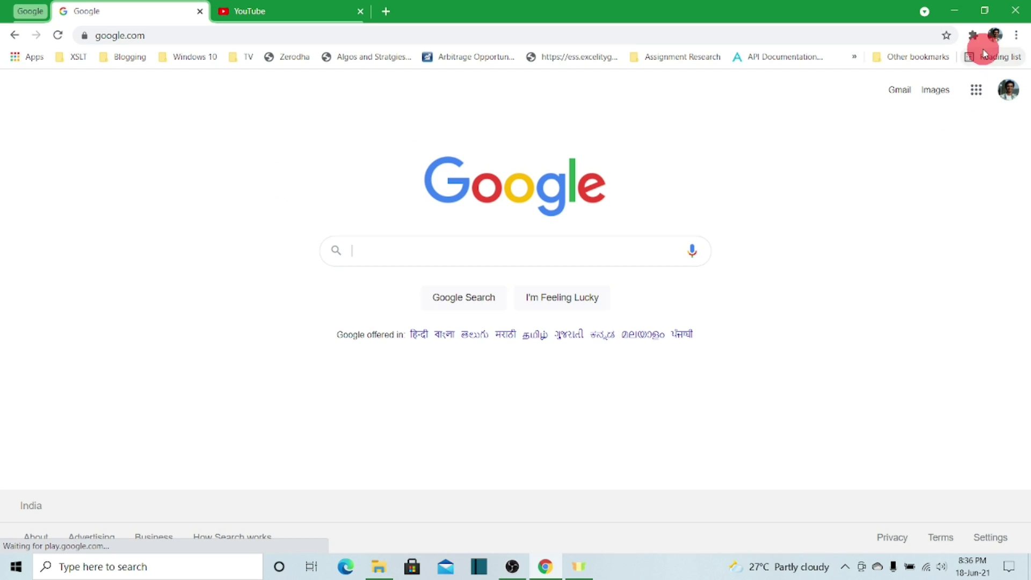
pyautogui.click(974, 36)
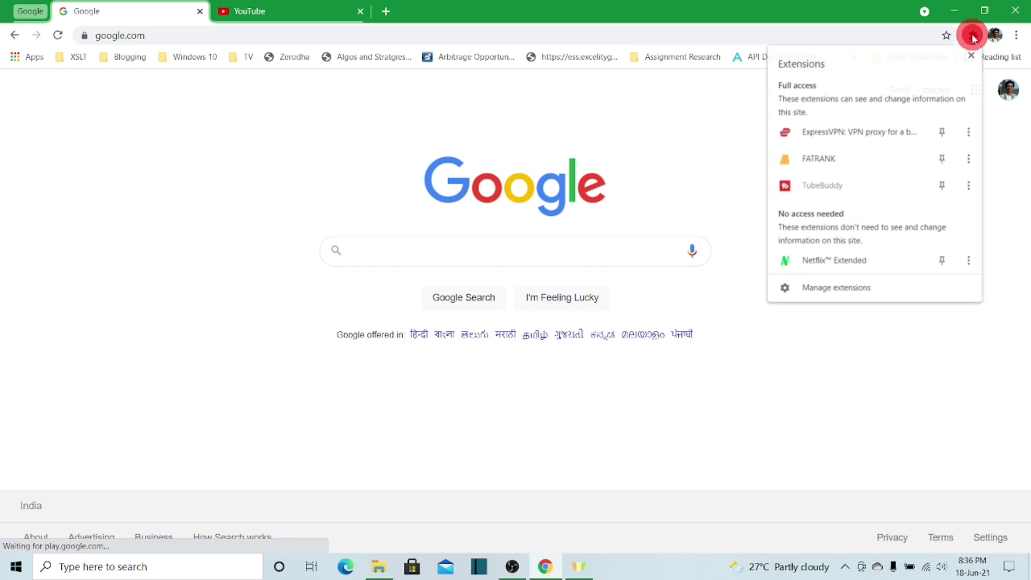
pyautogui.click(850, 289)
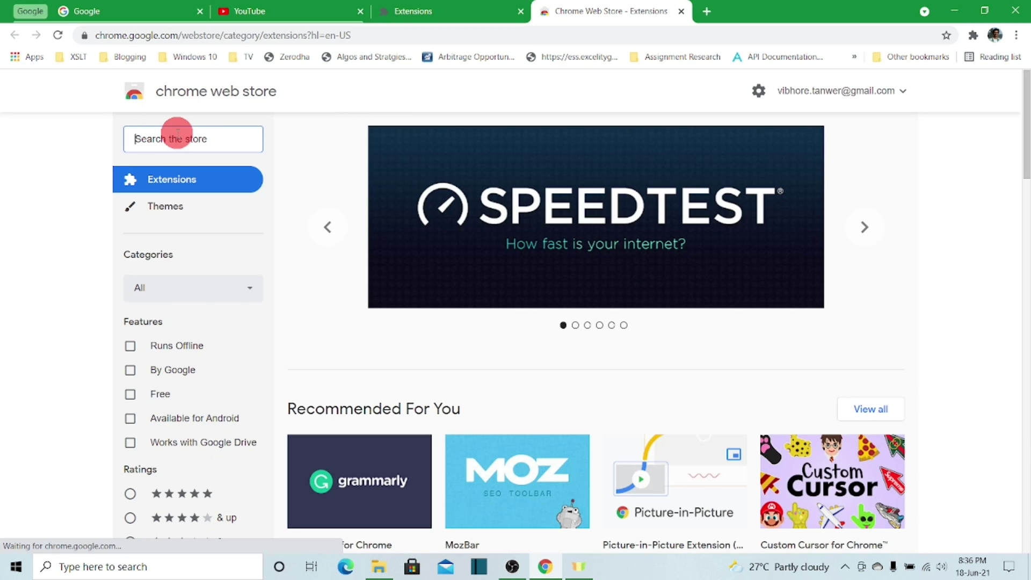
pyautogui.write('Tab')
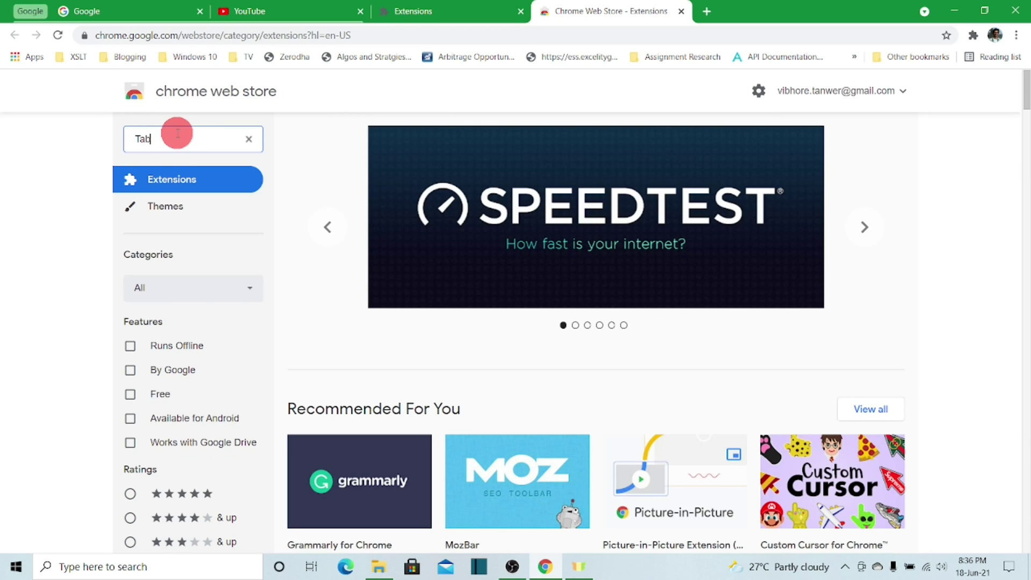
pyautogui.write('ox')
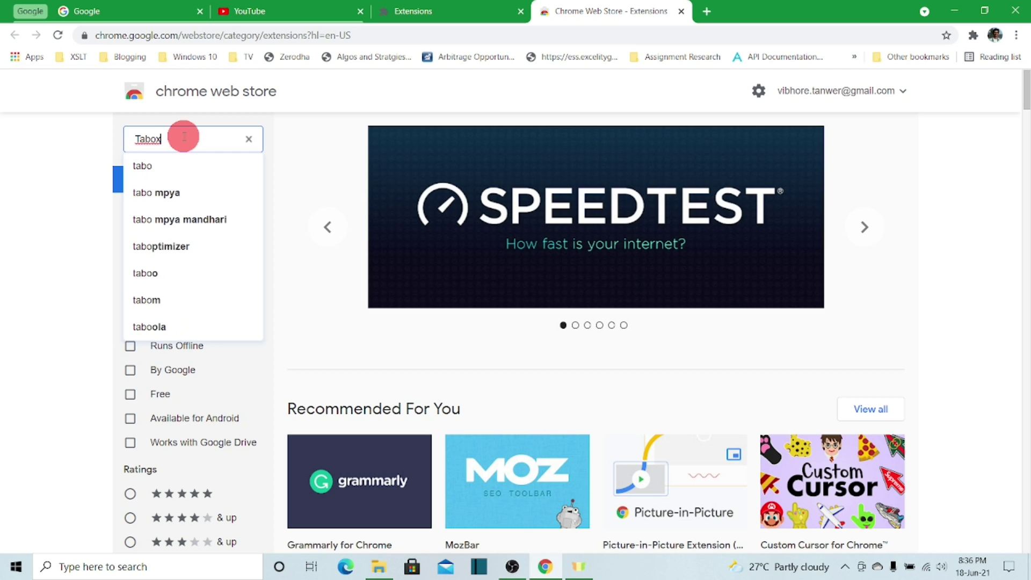
# Step: Search the store for 'tabox save' and open the Tabox – Save and Share Tab Groups listing
pyautogui.click(188, 164)
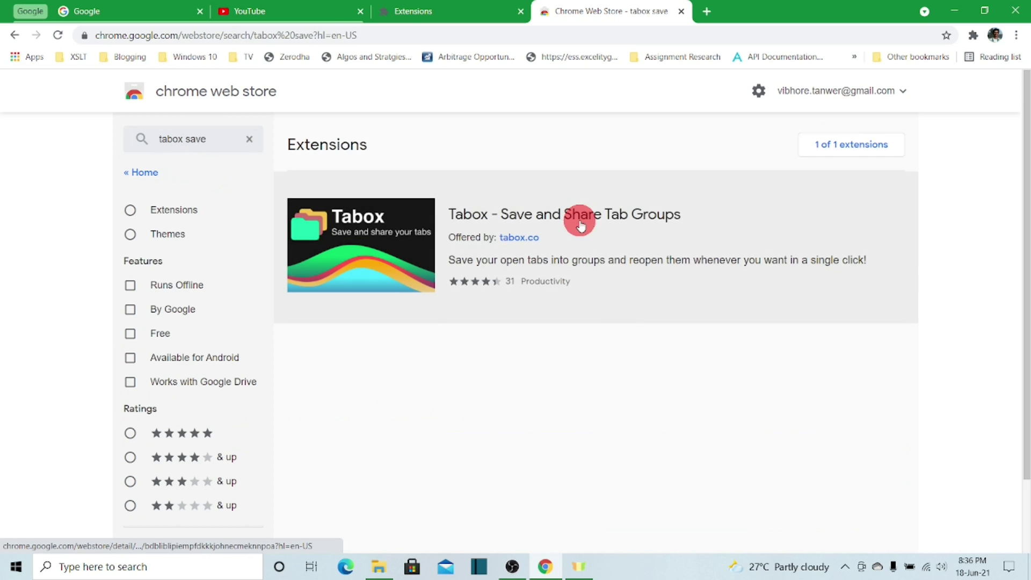
pyautogui.click(355, 259)
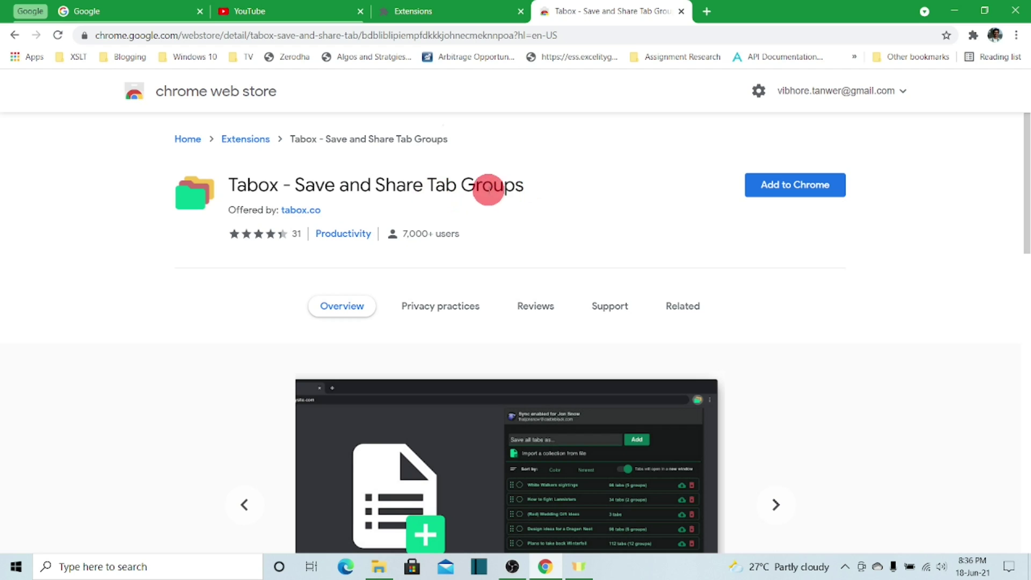
pyautogui.scroll(-3, 998, 201)
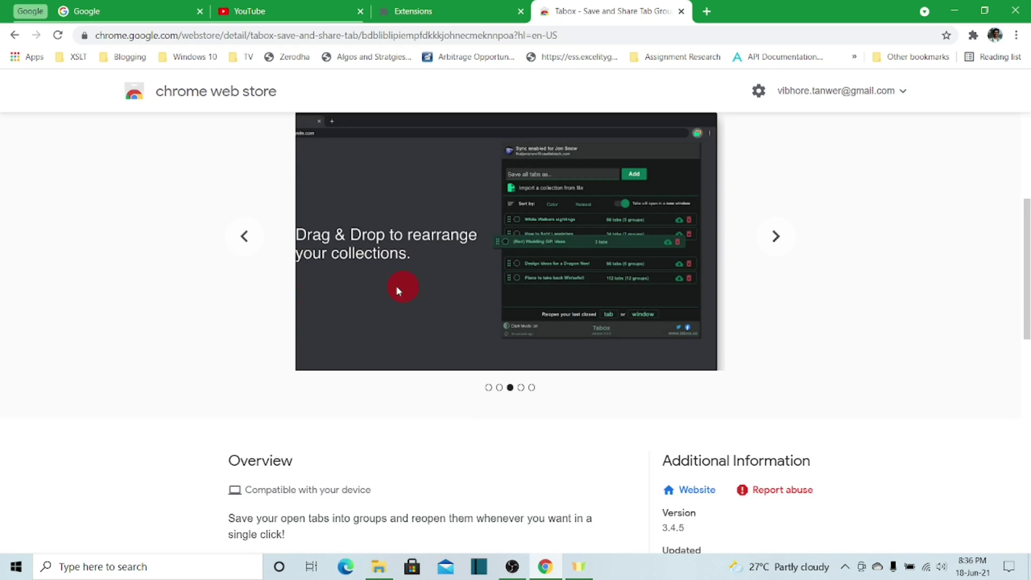
pyautogui.scroll(-3, 398, 290)
pyautogui.scroll(-2, 176, 355)
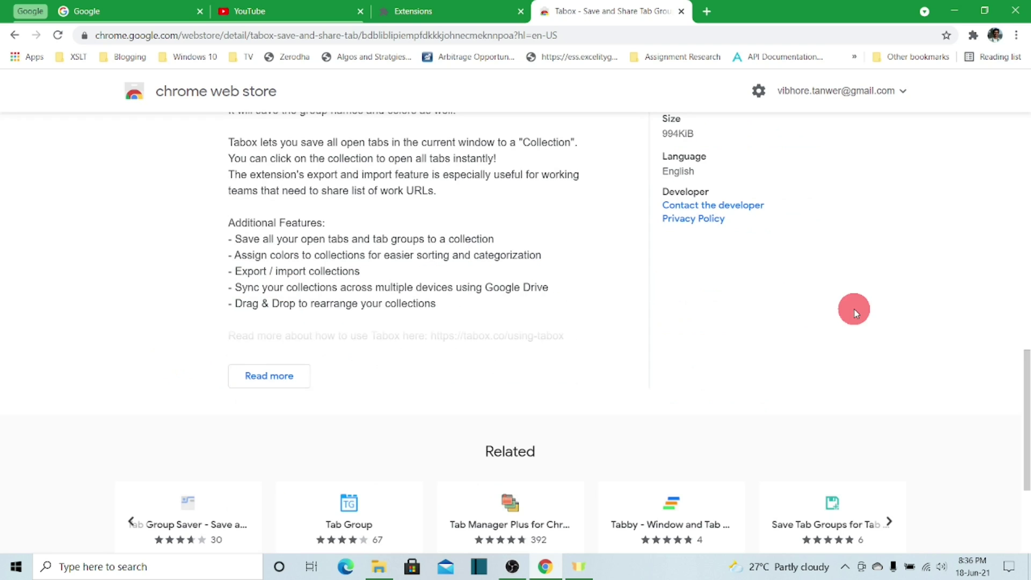
pyautogui.scroll(2, 156, 307)
pyautogui.scroll(2, 130, 310)
pyautogui.scroll(4, 99, 324)
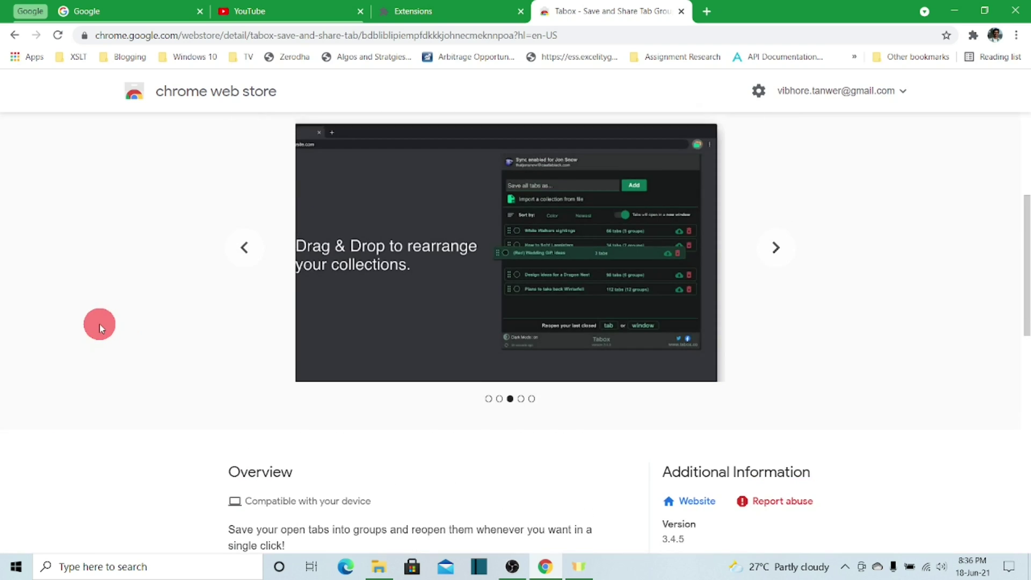
pyautogui.scroll(4, 100, 324)
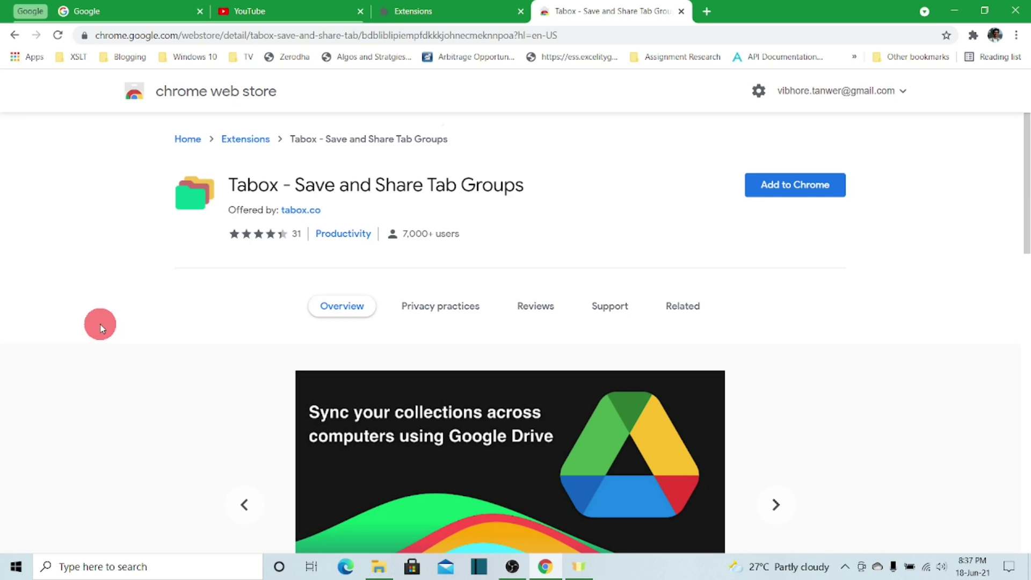